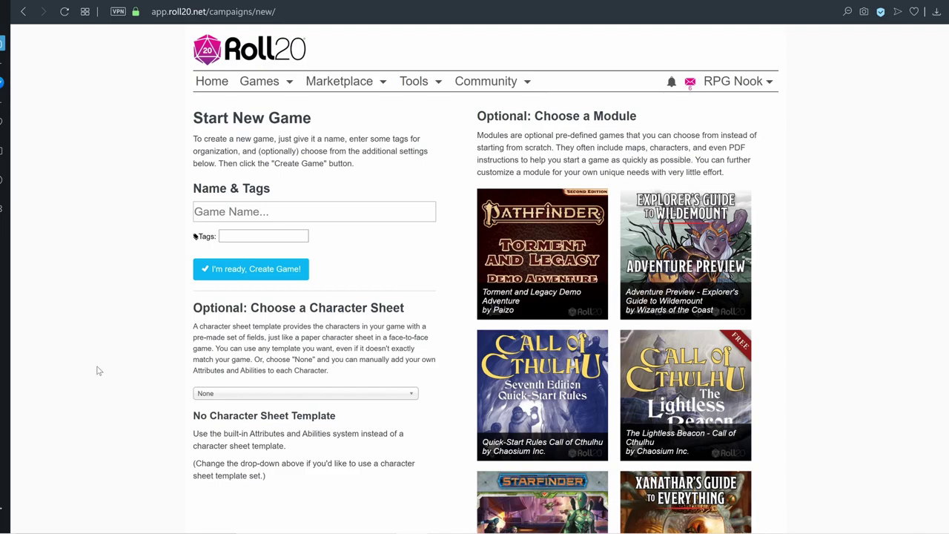
# Scroll through the Start New Game form and read its introductory text.
pyautogui.scroll(-4, 99, 370)
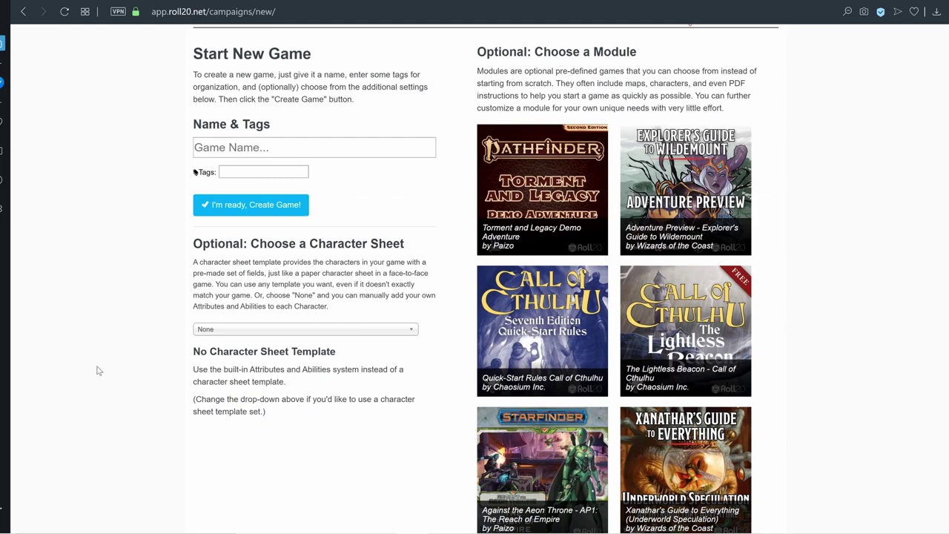
pyautogui.scroll(4, 98, 370)
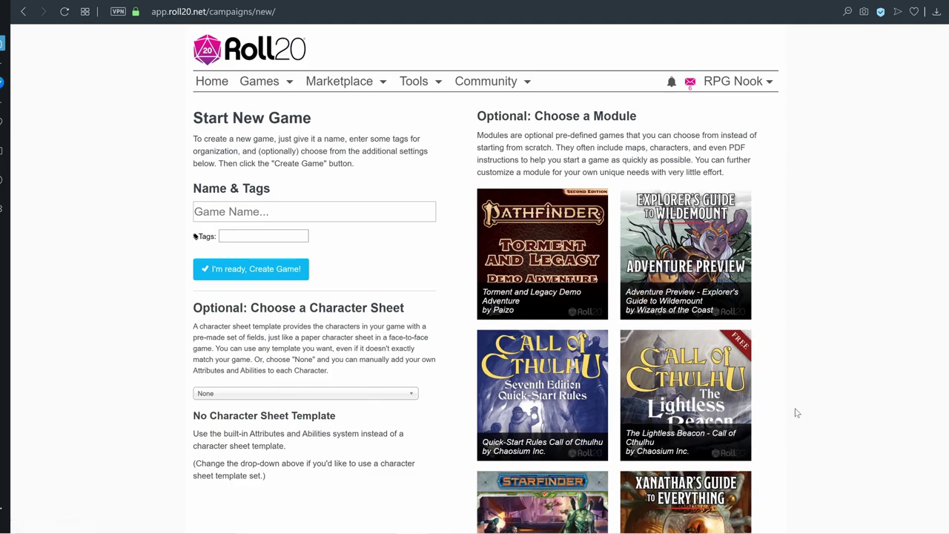
pyautogui.scroll(-15, 834, 376)
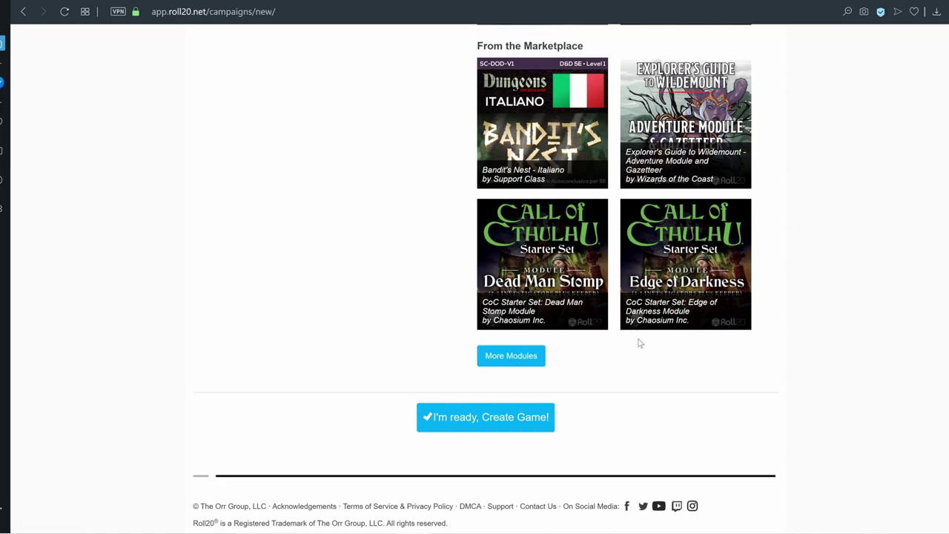
pyautogui.scroll(7, 818, 341)
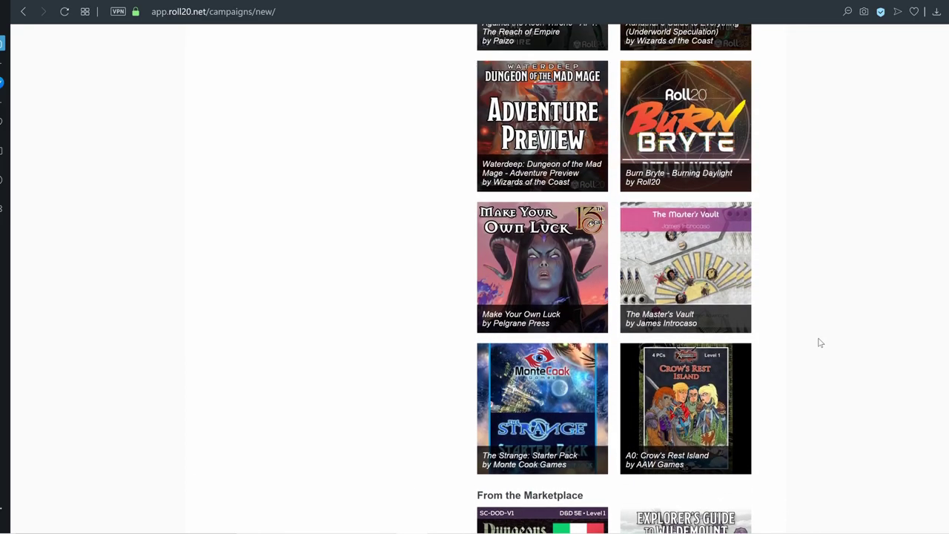
pyautogui.scroll(5, 821, 344)
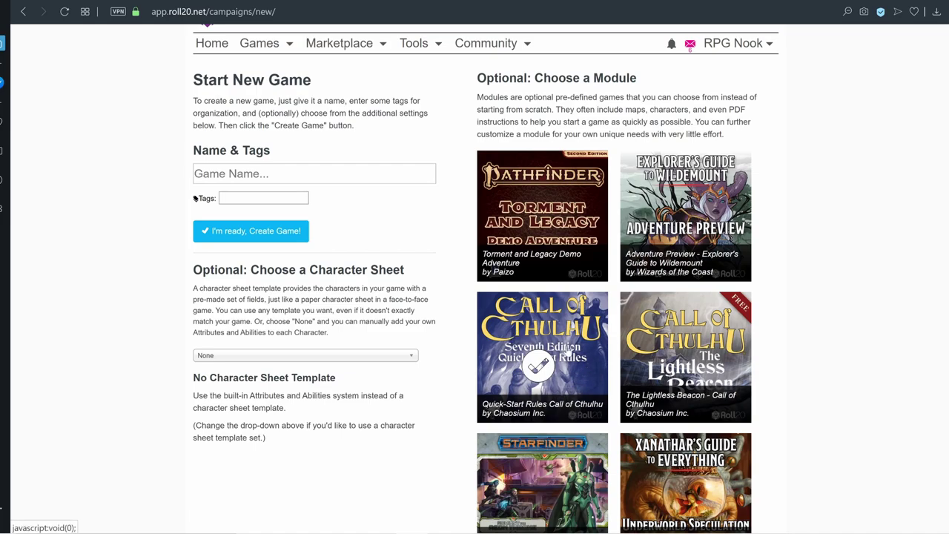
pyautogui.scroll(1, 662, 69)
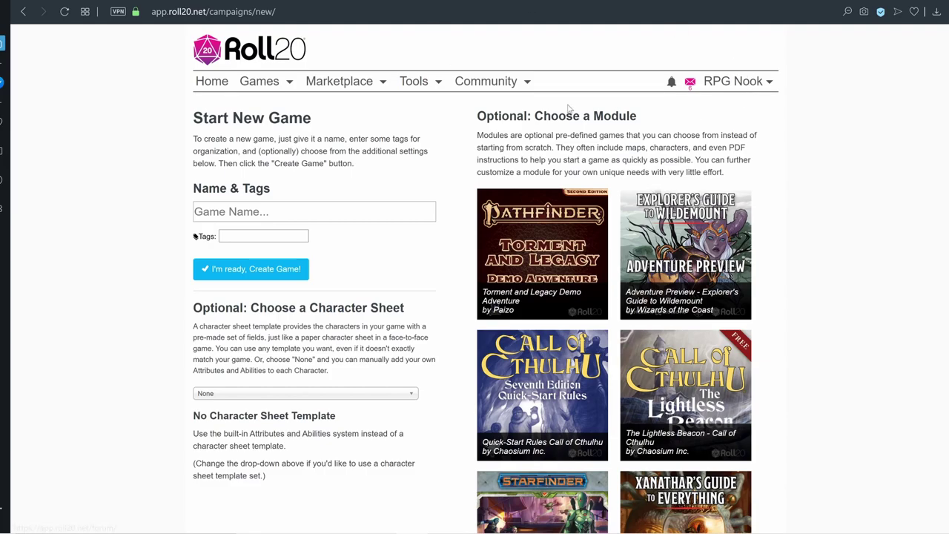
pyautogui.moveTo(259, 83)
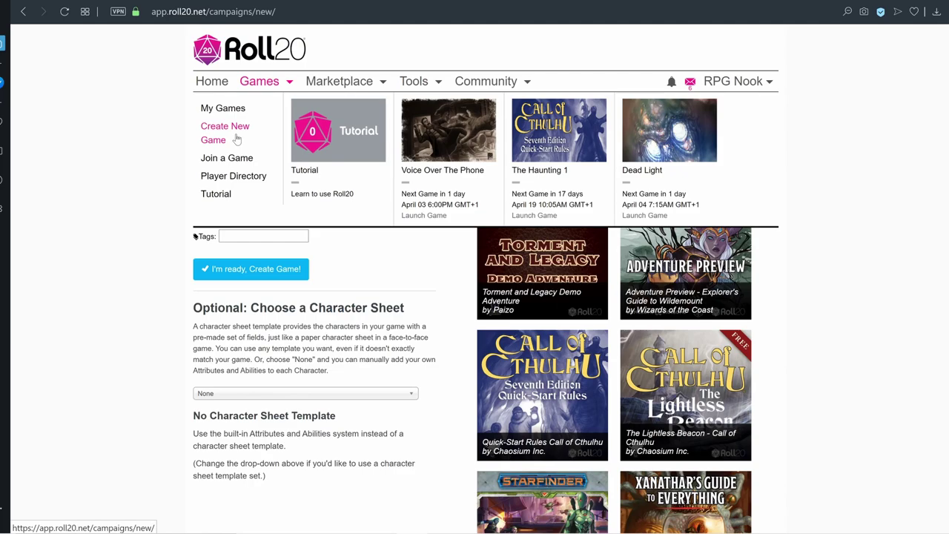
pyautogui.scroll(-2, 278, 373)
pyautogui.scroll(2, 278, 374)
pyautogui.moveTo(191, 111); pyautogui.dragTo(415, 485)
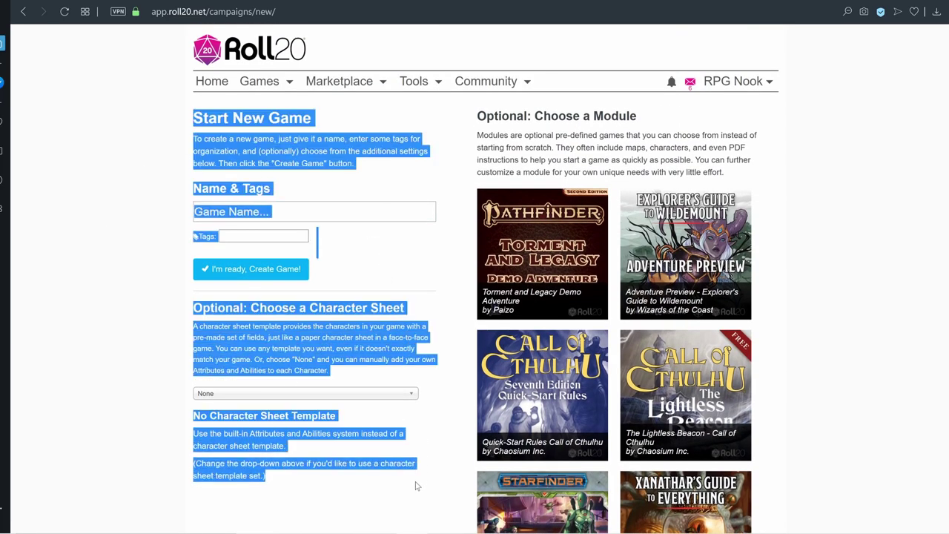
pyautogui.click(387, 490)
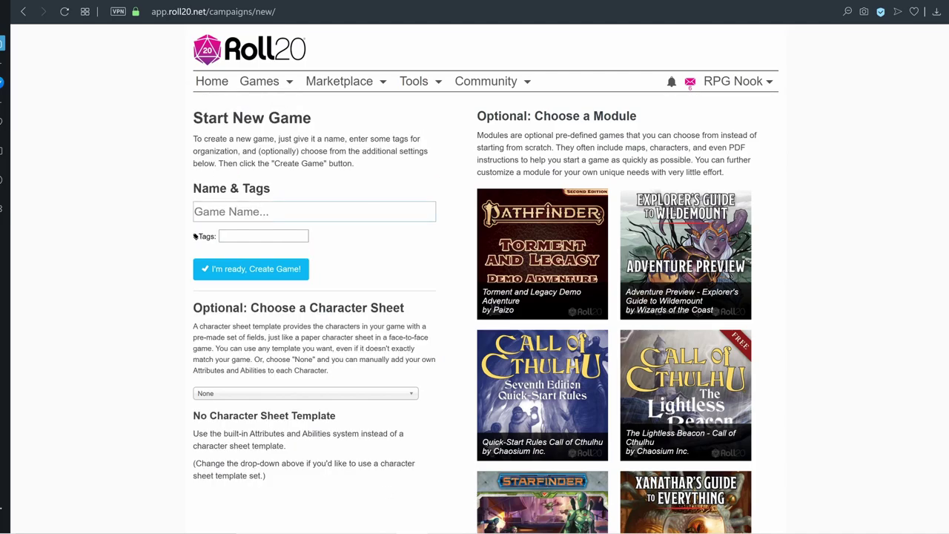
# Select the Call of Cthulhu 7th Edition by Roll20 character sheet from the template list.
pyautogui.click(222, 211)
pyautogui.click(156, 217)
pyautogui.scroll(-1, 195, 172)
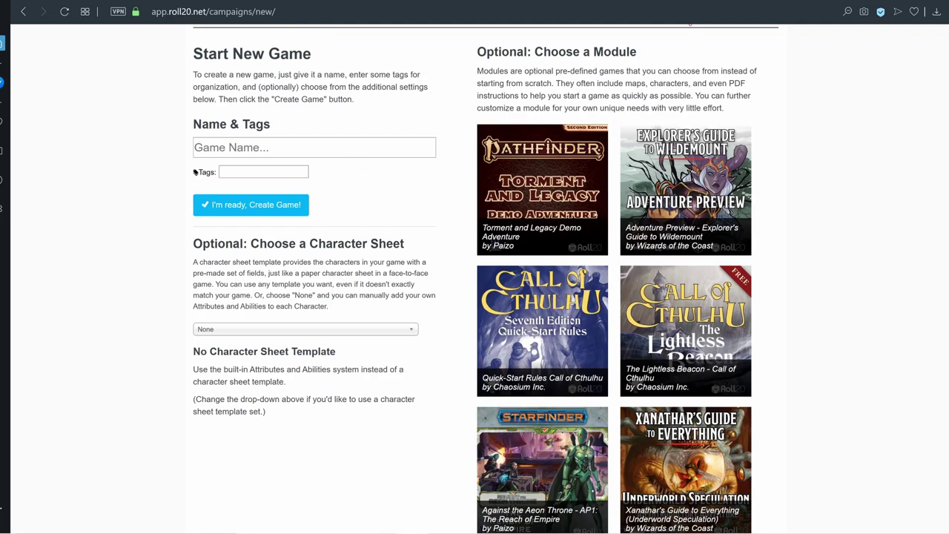
pyautogui.click(285, 331)
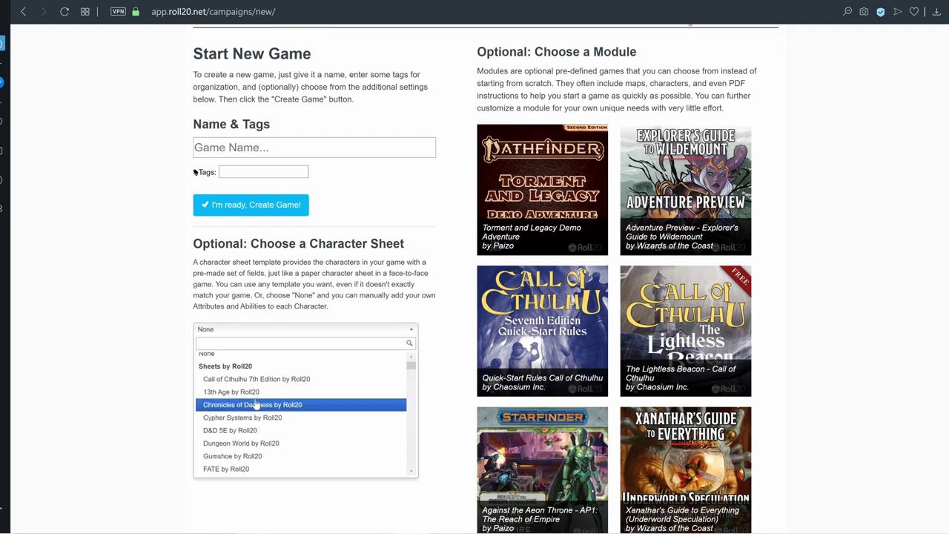
pyautogui.scroll(-5, 269, 407)
pyautogui.scroll(-10, 282, 419)
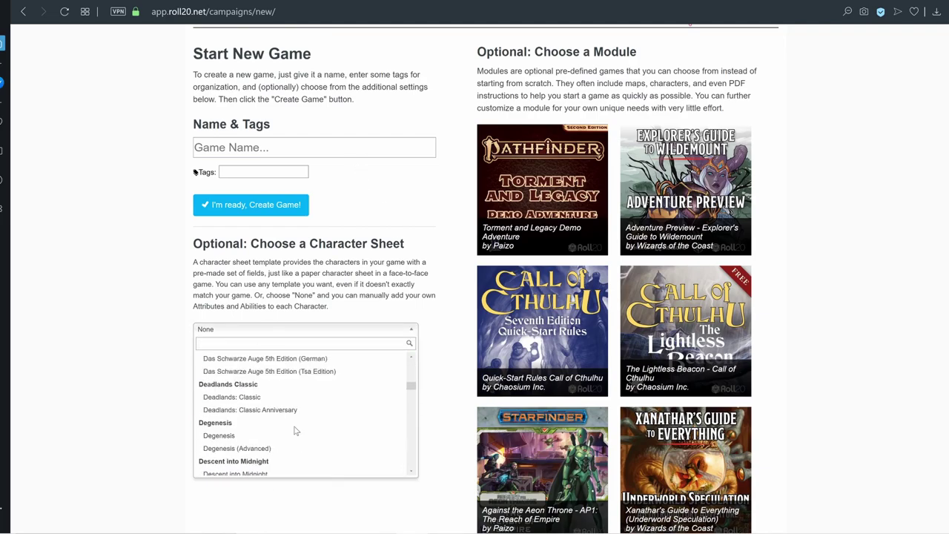
pyautogui.scroll(10, 296, 433)
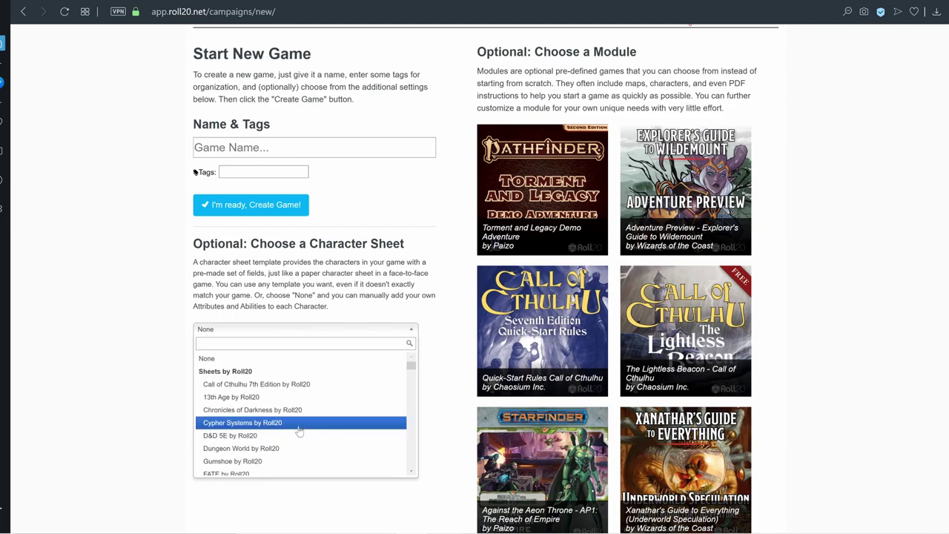
pyautogui.scroll(-3, 295, 441)
pyautogui.scroll(-8, 295, 441)
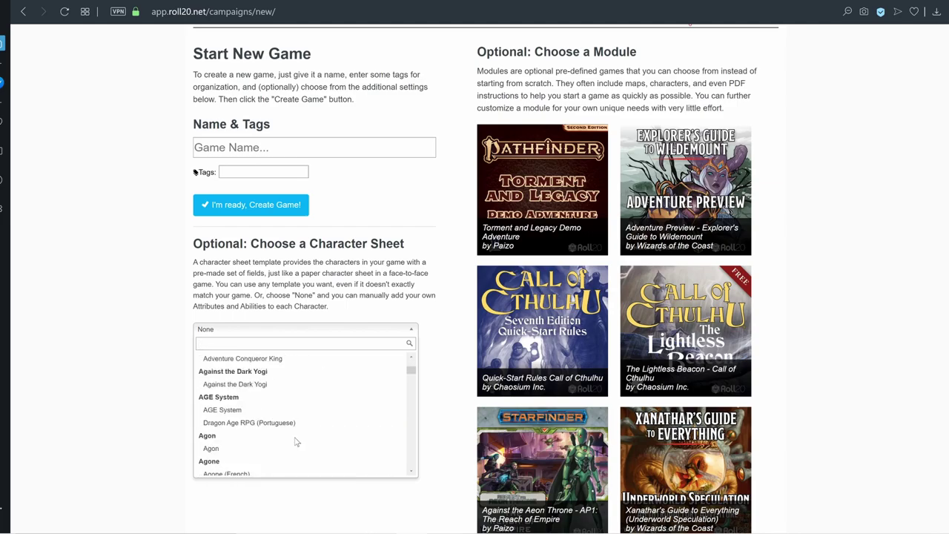
pyautogui.scroll(15, 293, 437)
pyautogui.click(306, 384)
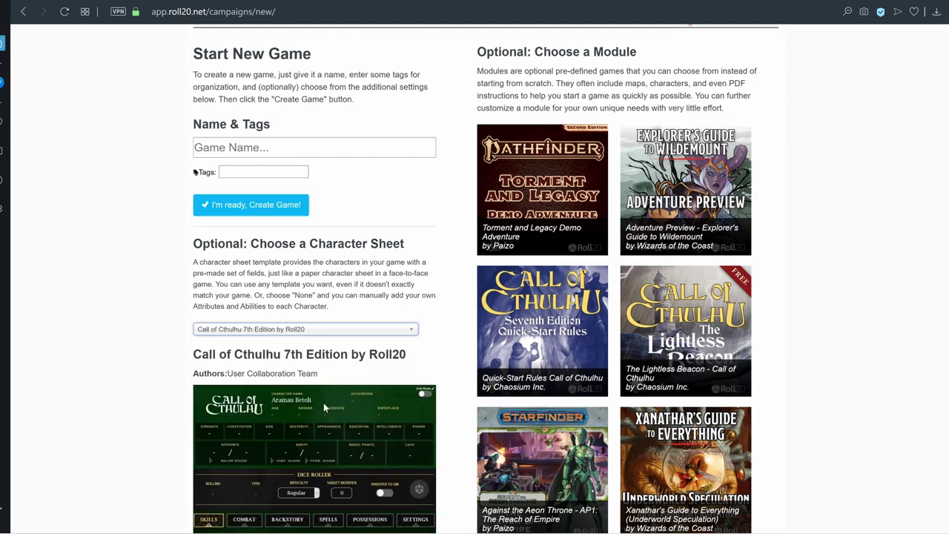
# Reset the character sheet to None and choose the Quick-Start Rules Call of Cthulhu module instead.
pyautogui.click(351, 330)
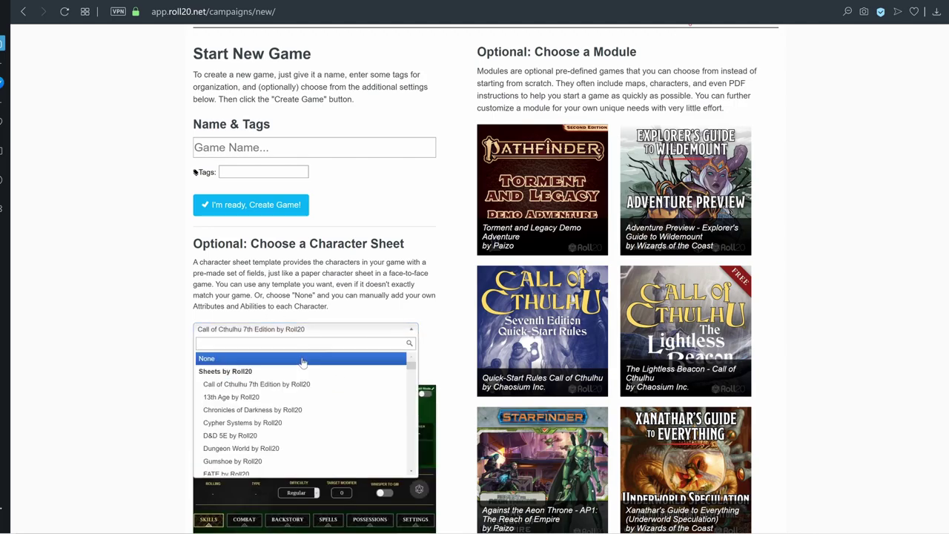
pyautogui.click(303, 360)
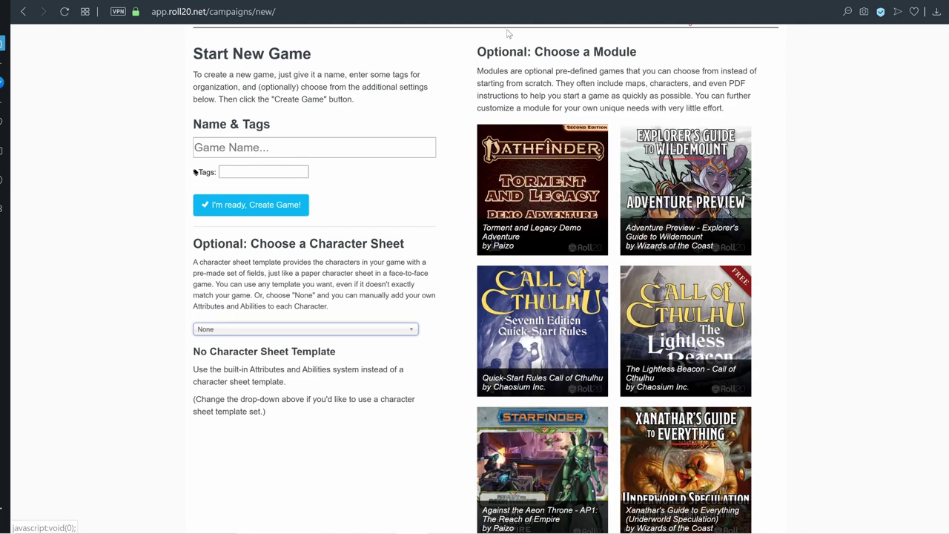
pyautogui.click(555, 311)
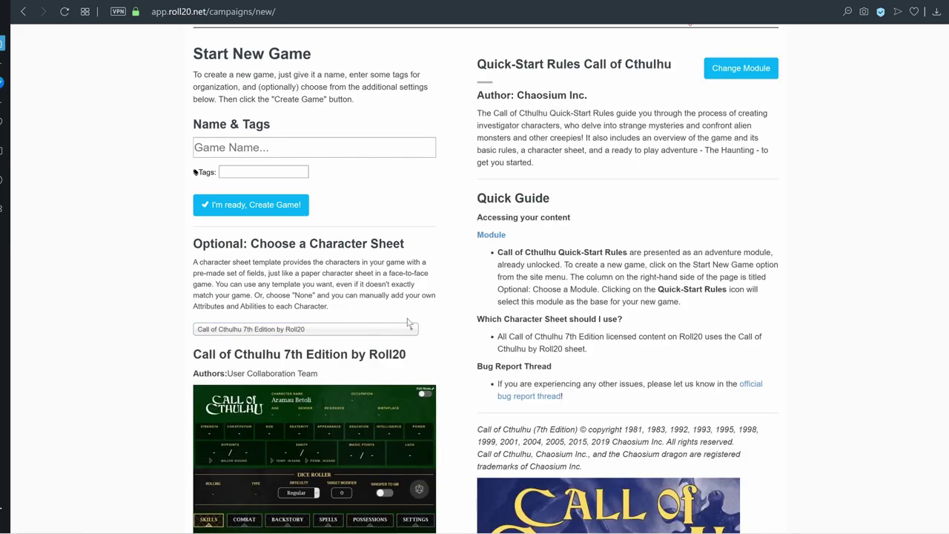
pyautogui.scroll(-3, 389, 320)
pyautogui.scroll(2, 389, 320)
pyautogui.moveTo(319, 111); pyautogui.dragTo(665, 315)
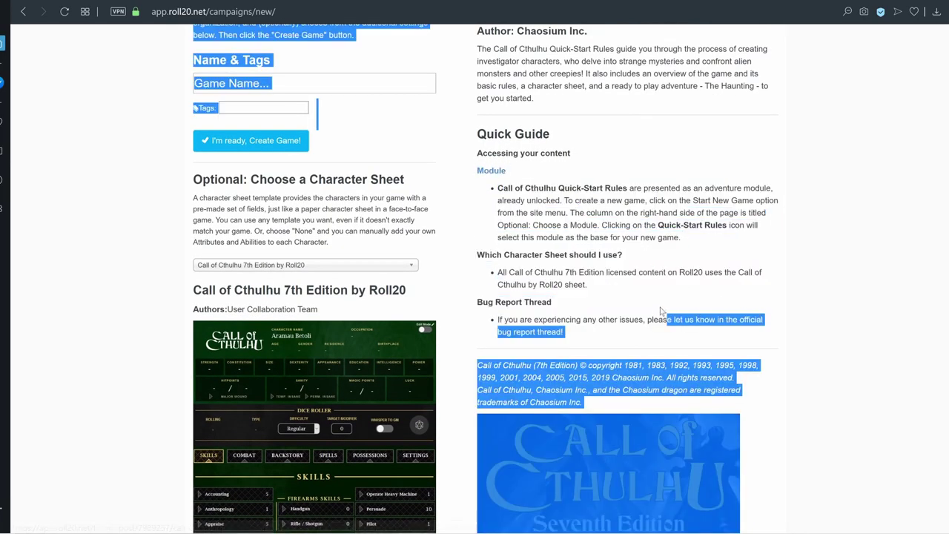
pyautogui.click(834, 246)
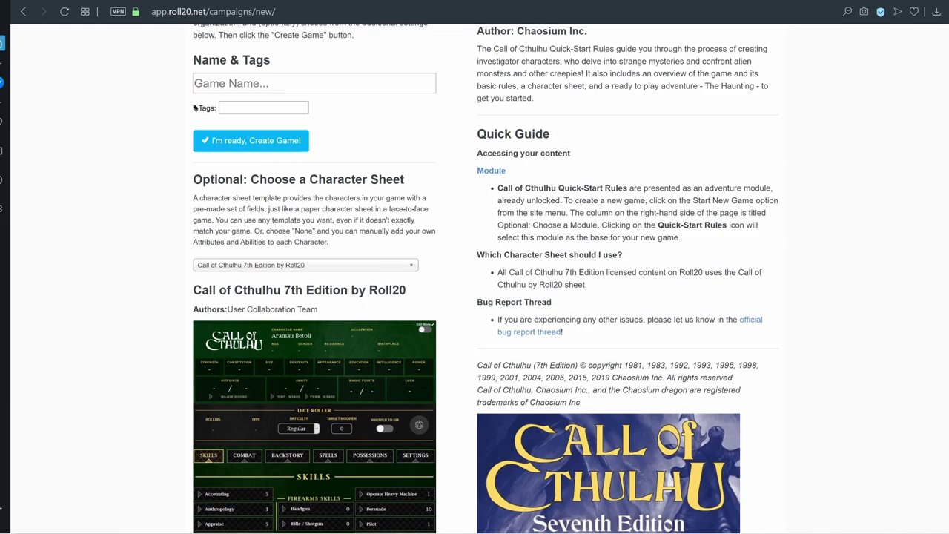
pyautogui.scroll(-1, 309, 285)
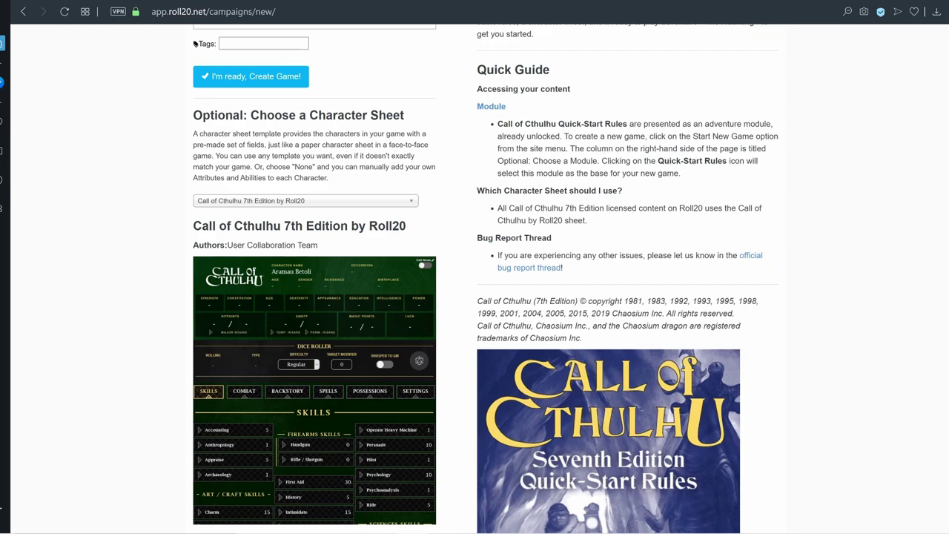
pyautogui.click(287, 202)
pyautogui.scroll(5, 320, 289)
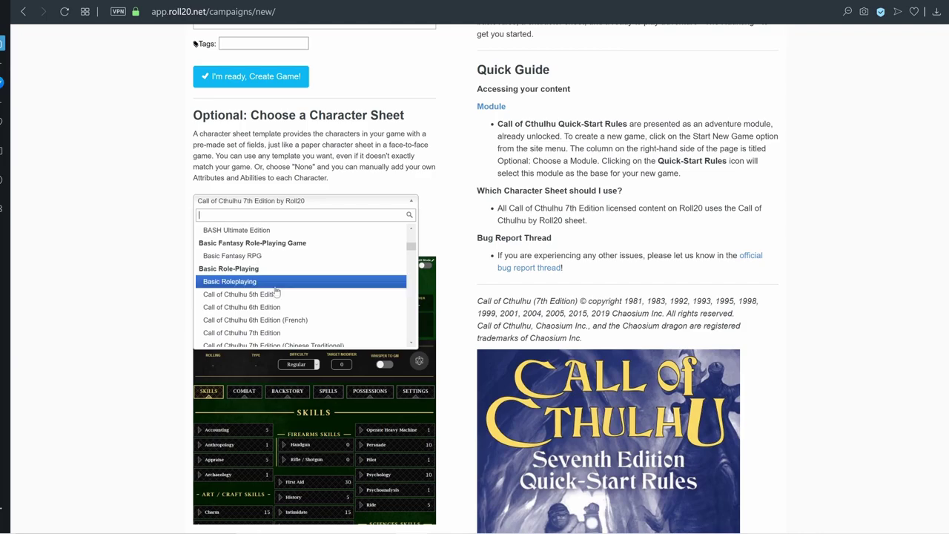
pyautogui.click(245, 333)
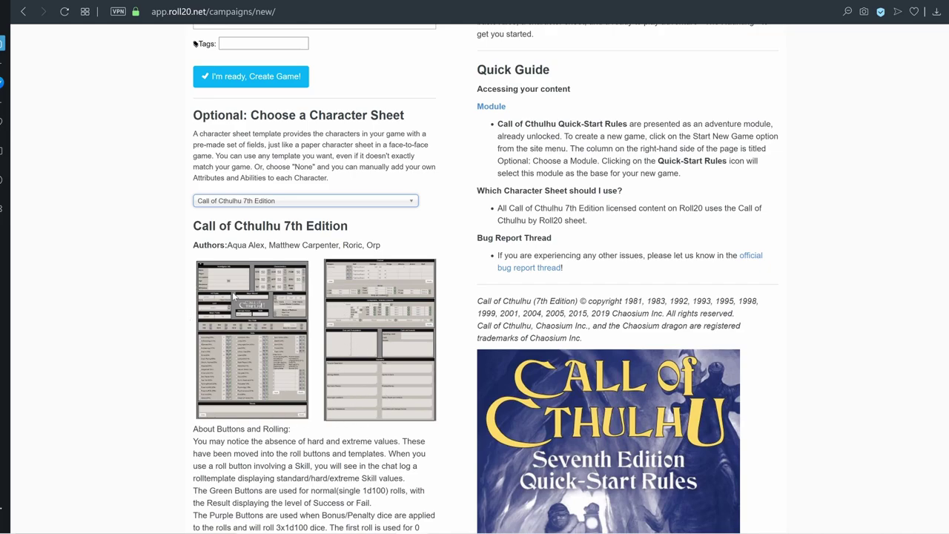
pyautogui.click(373, 202)
pyautogui.scroll(3, 381, 293)
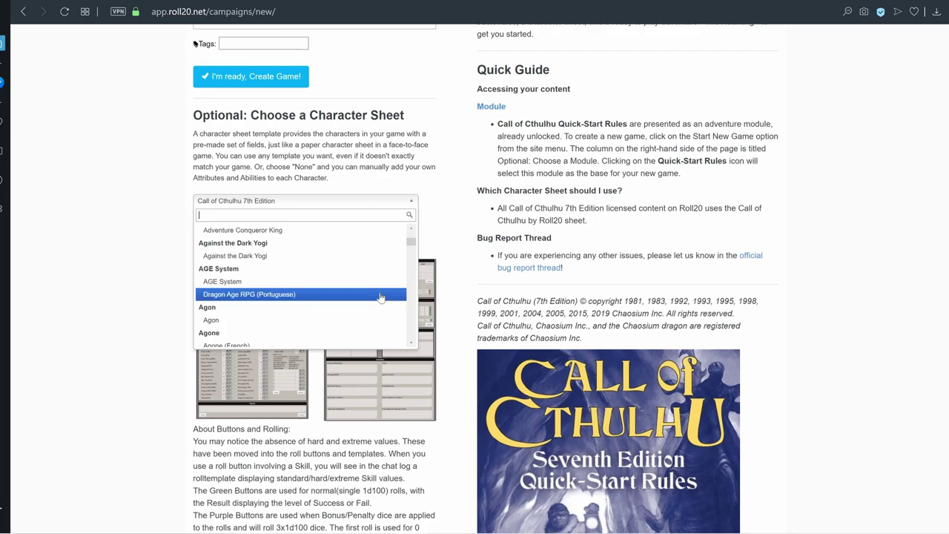
pyautogui.scroll(3, 378, 302)
pyautogui.click(293, 259)
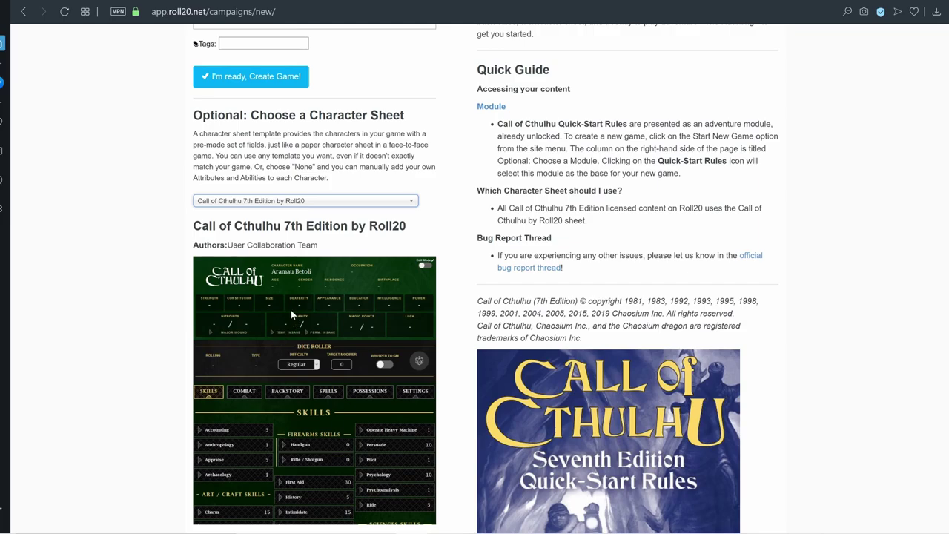
pyautogui.scroll(2, 292, 315)
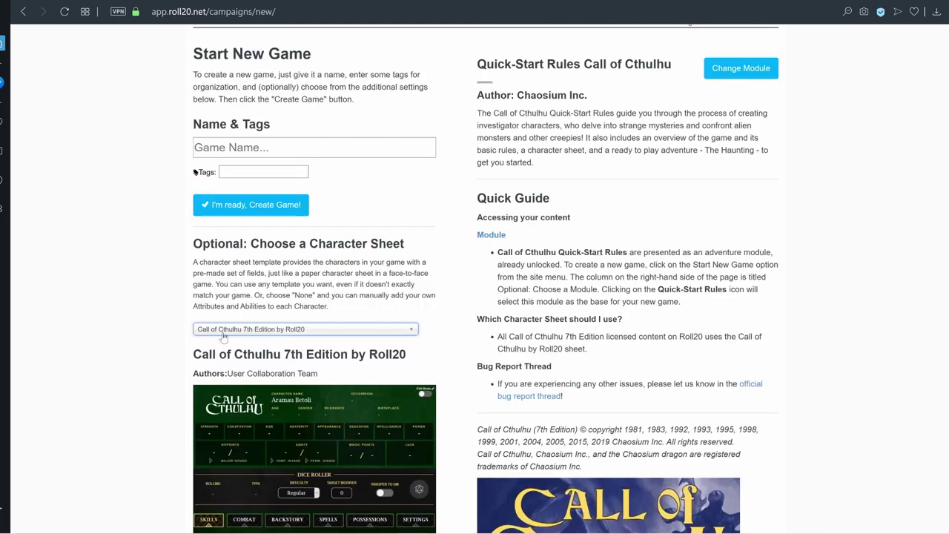
pyautogui.scroll(-2, 549, 419)
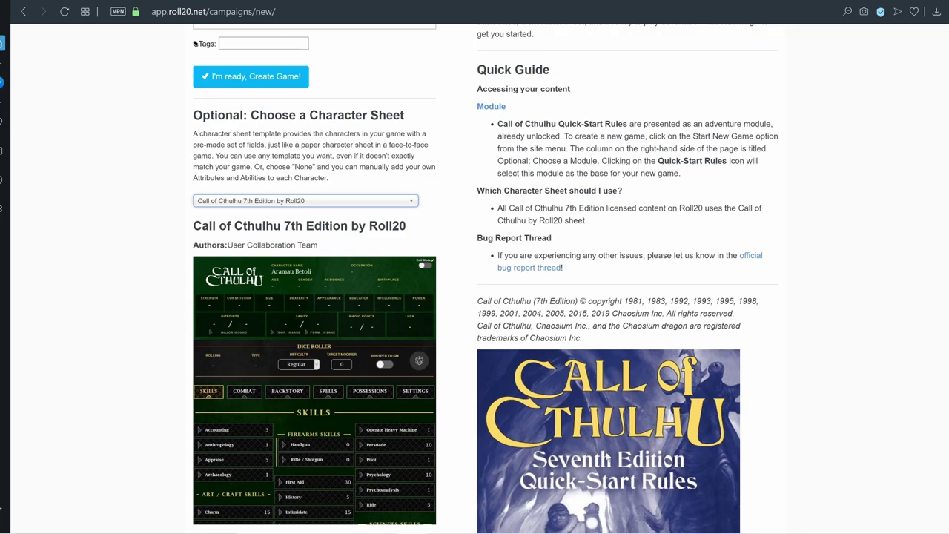
pyautogui.scroll(1, 358, 417)
pyautogui.scroll(2, 328, 390)
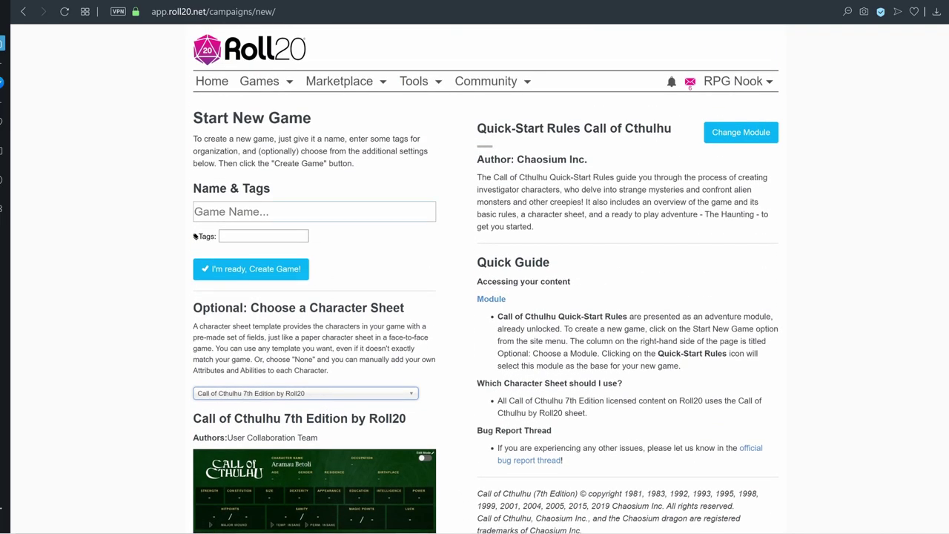
# Name the game 'Haunting Quickstart' from the autofill suggestions.
pyautogui.click(314, 211)
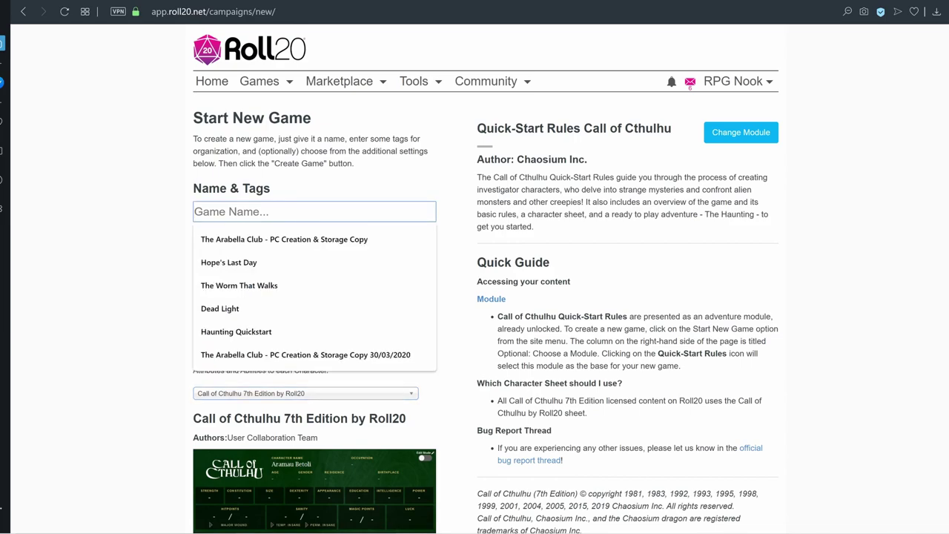
pyautogui.click(245, 332)
pyautogui.click(117, 264)
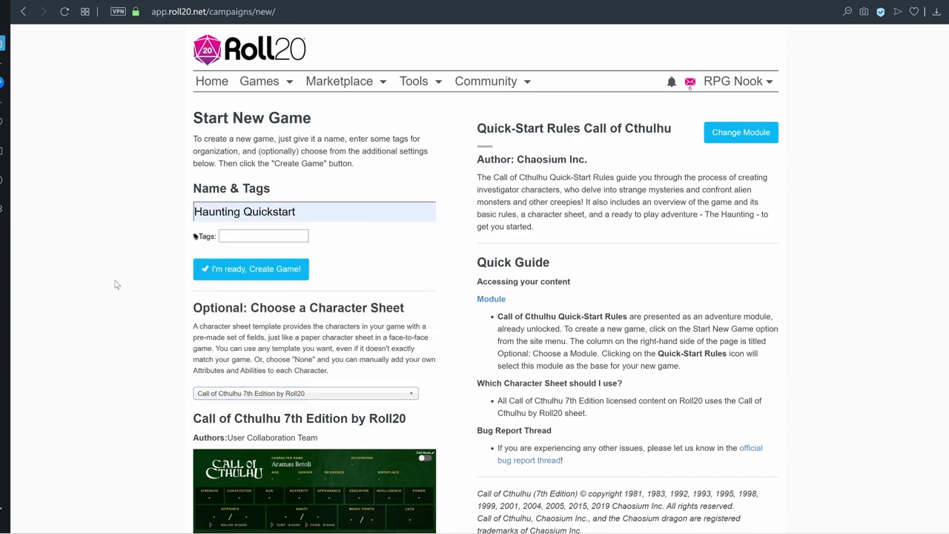
# Leave the tags empty and create the game.
pyautogui.click(237, 235)
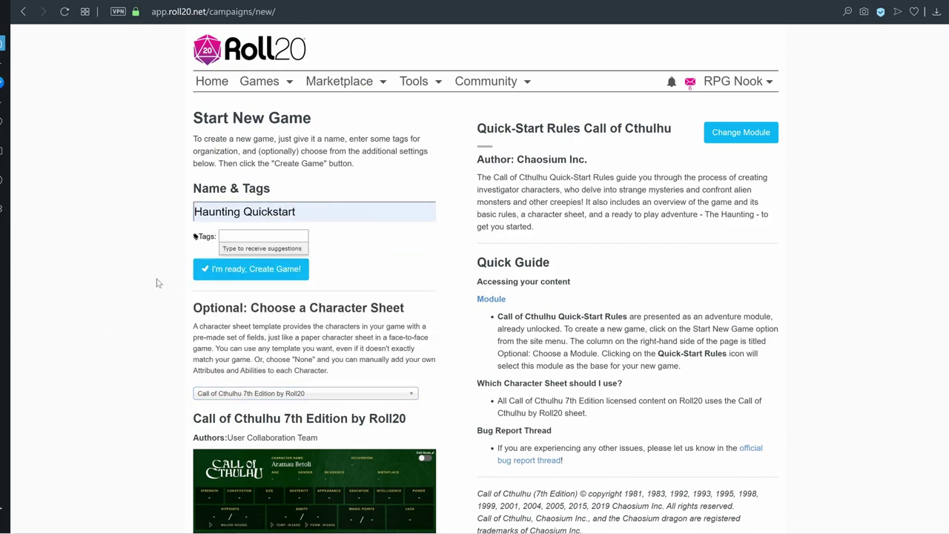
pyautogui.click(339, 247)
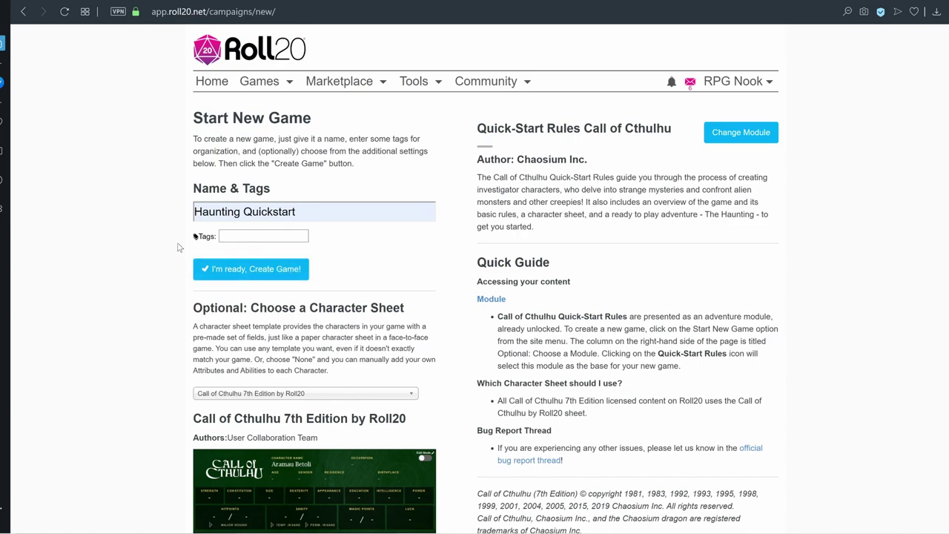
pyautogui.click(219, 273)
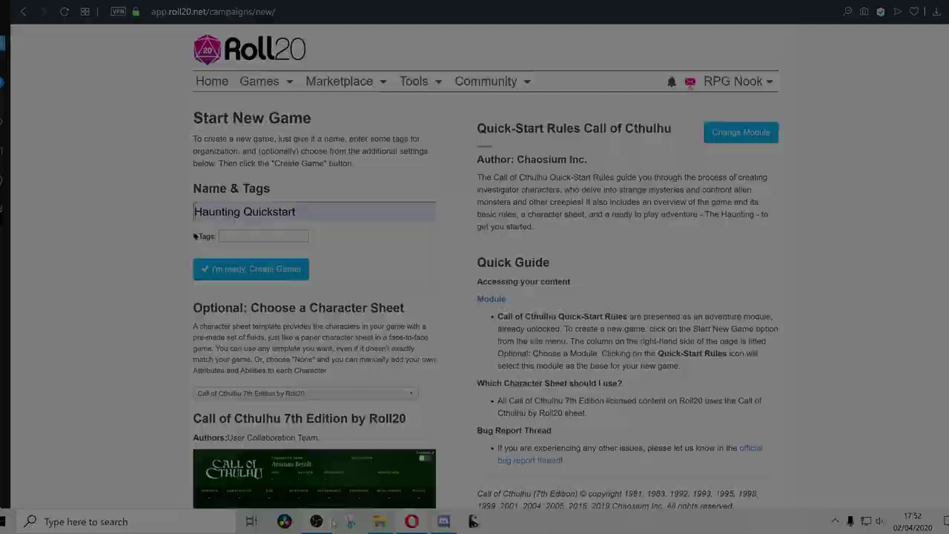